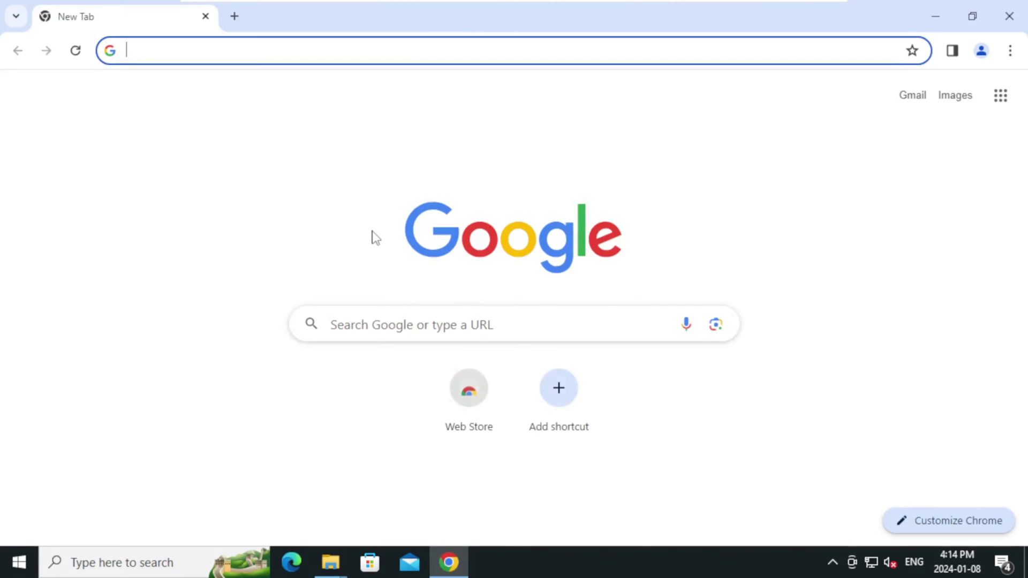
Search Google for 'download adobe acrobat reader'.
left_click(384, 53)
type("down")
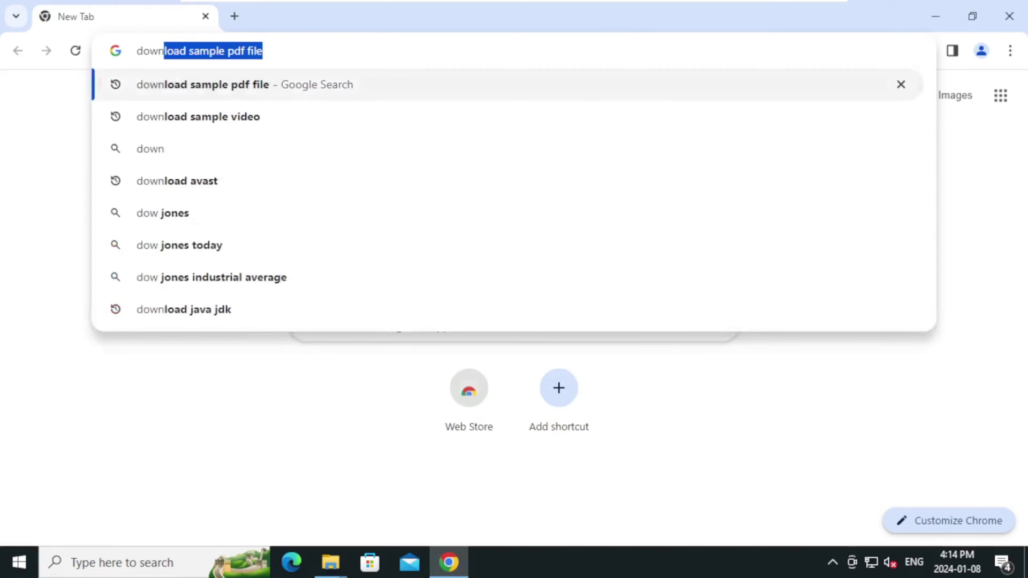
type("load ad")
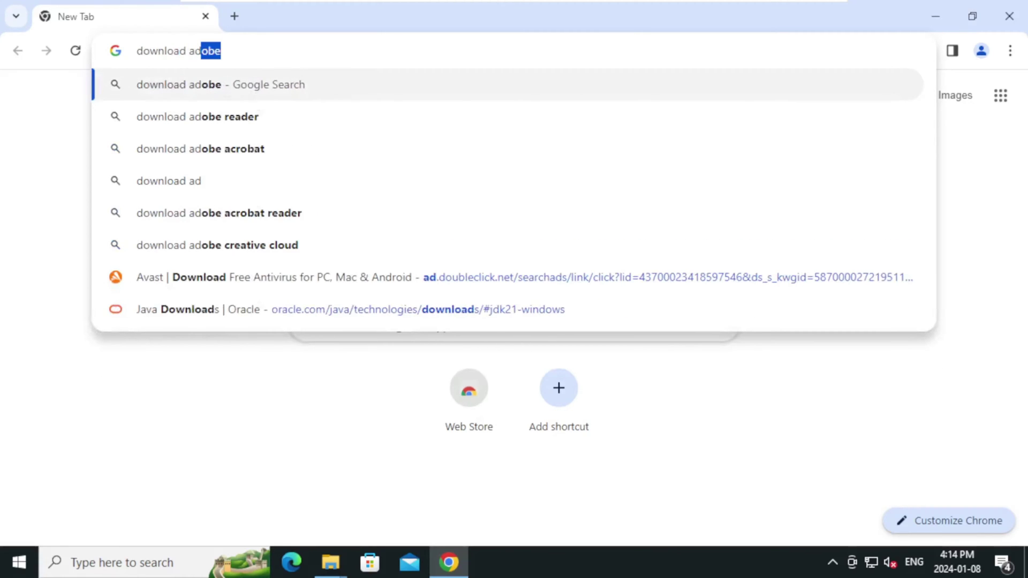
type("obe ")
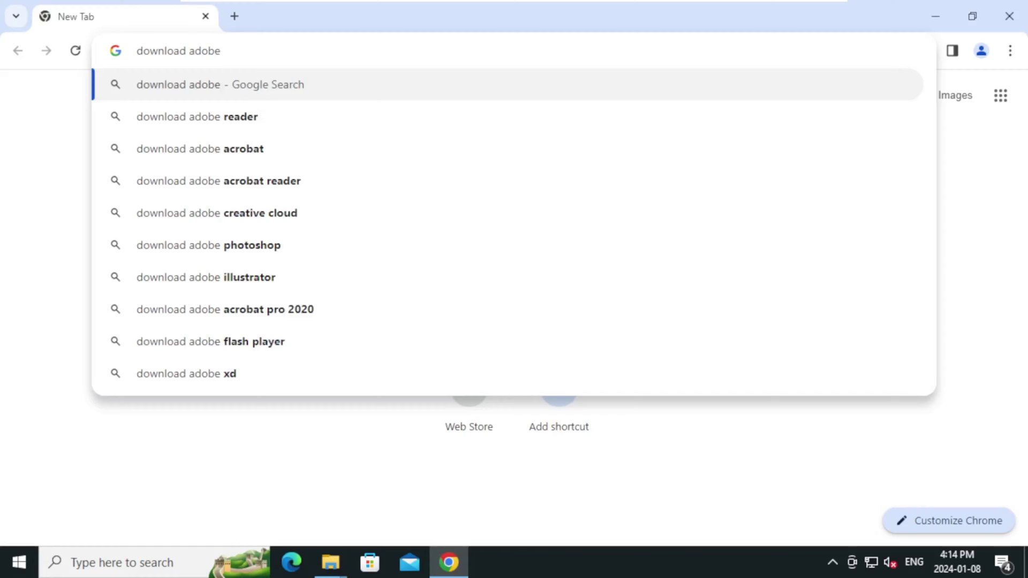
type("acrol")
key("BackSpace")
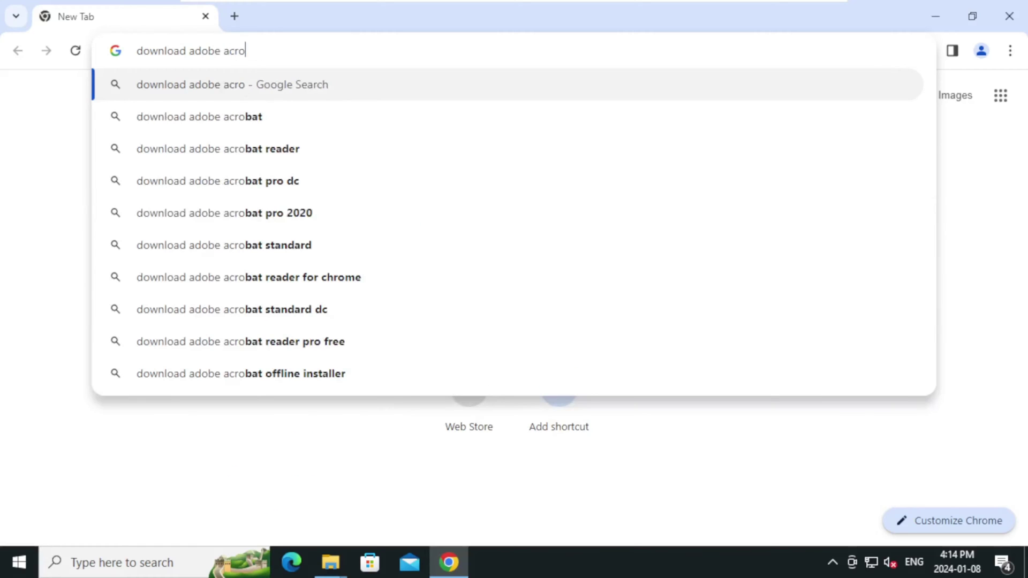
type("bat rea")
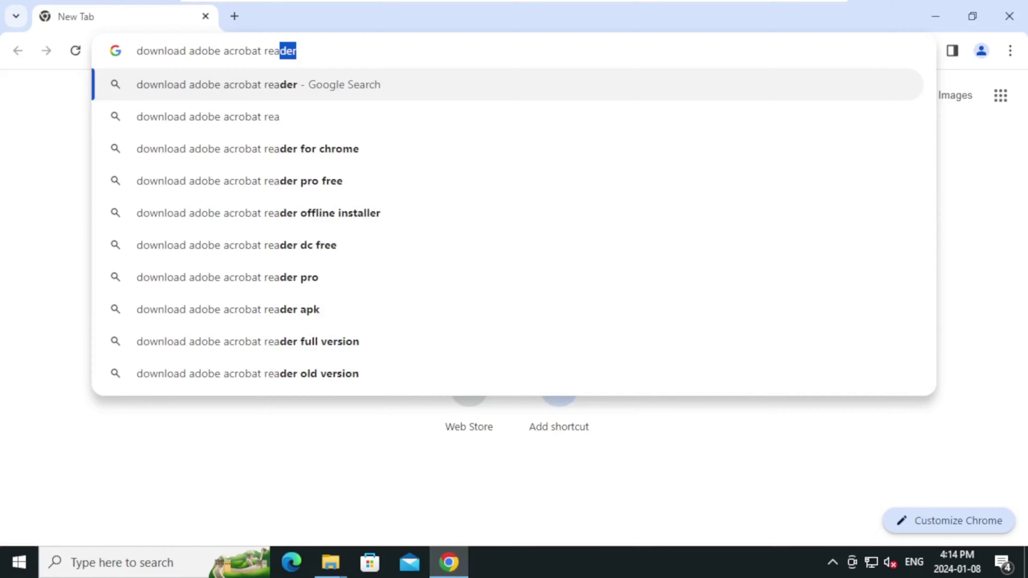
type("der")
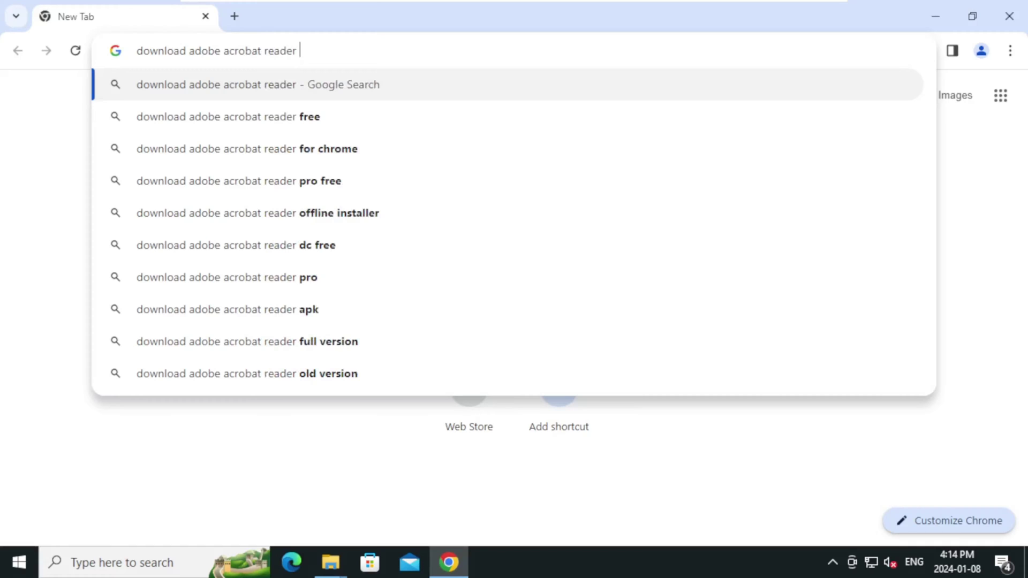
key("Return")
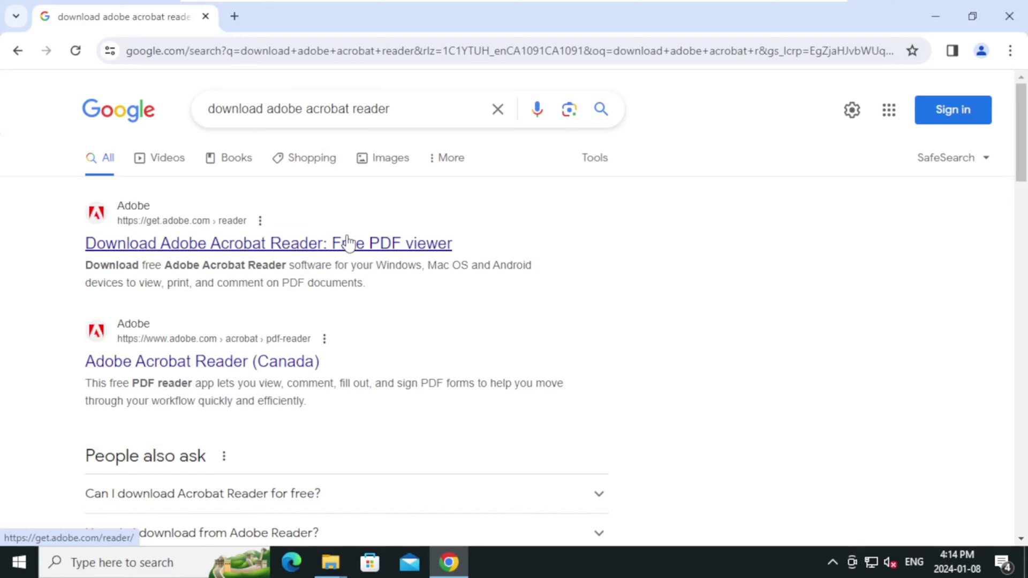
Download Reader_Install_Setup.exe from Adobe's get.adobe.com Acrobat Reader page.
left_click(410, 241)
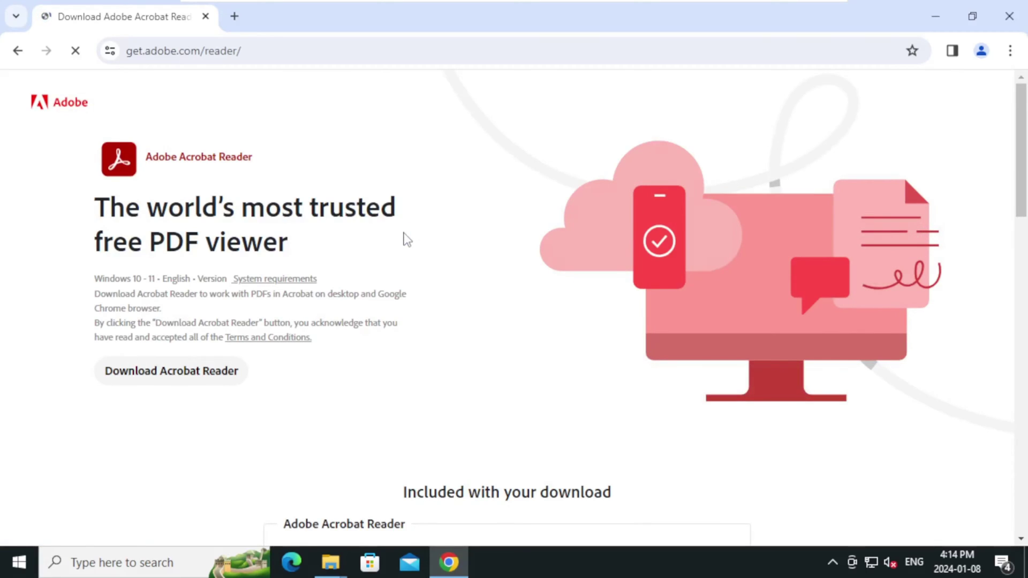
scroll(406, 240, "down", 1)
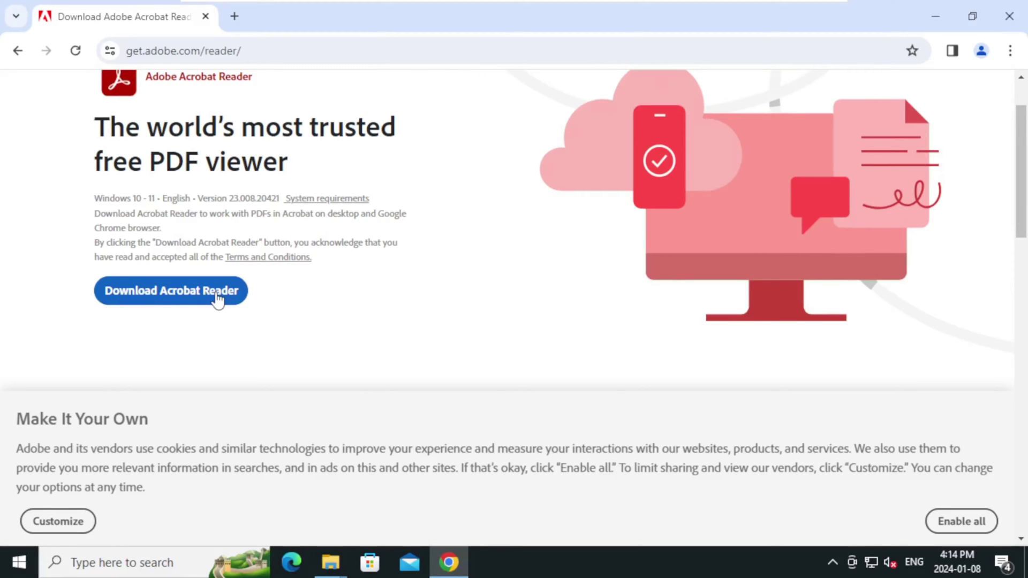
left_click(218, 299)
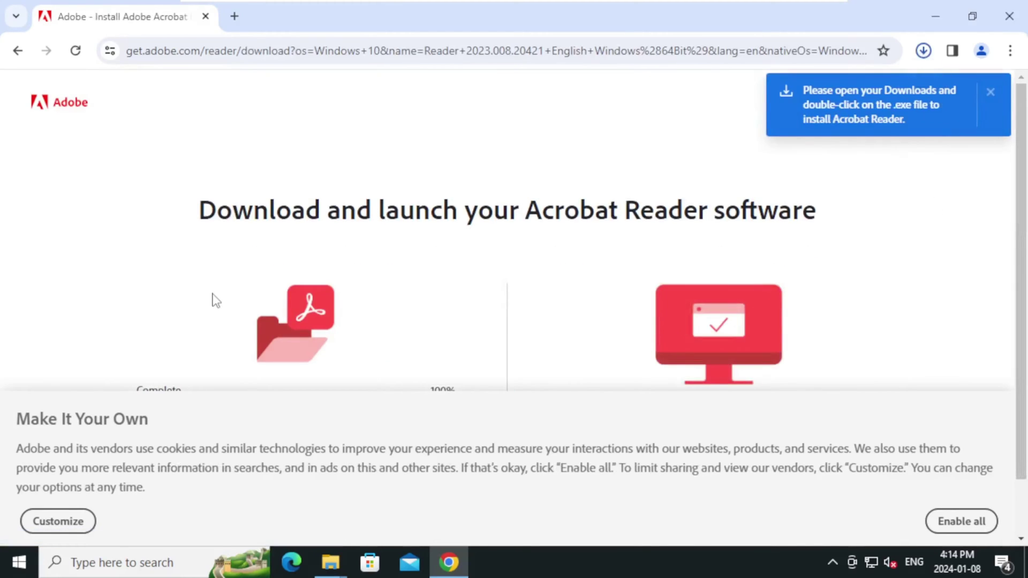
left_click(1010, 52)
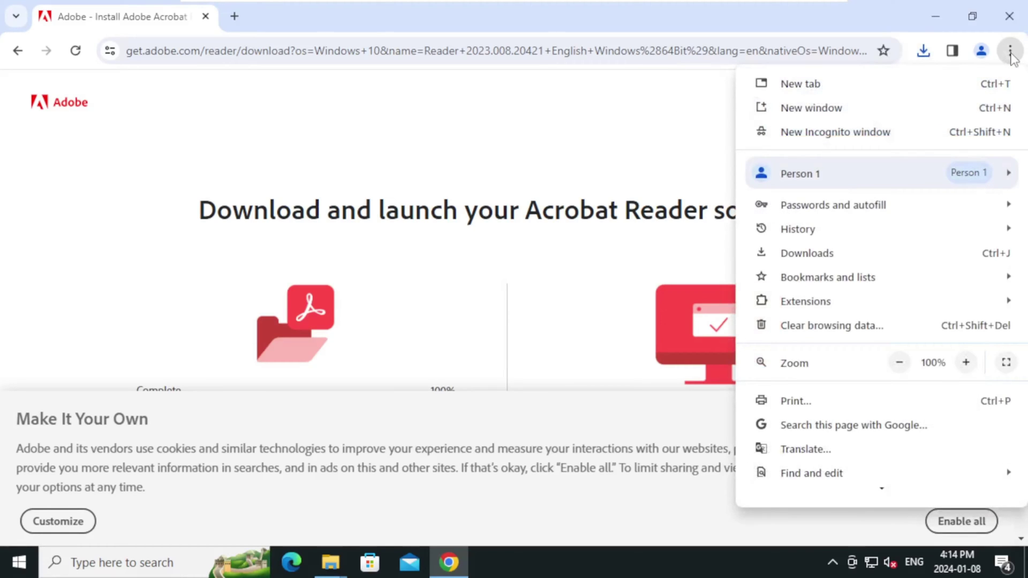
Show Reader_Install_Setup.exe in the Downloads folder via Chrome's Downloads page.
left_click(926, 263)
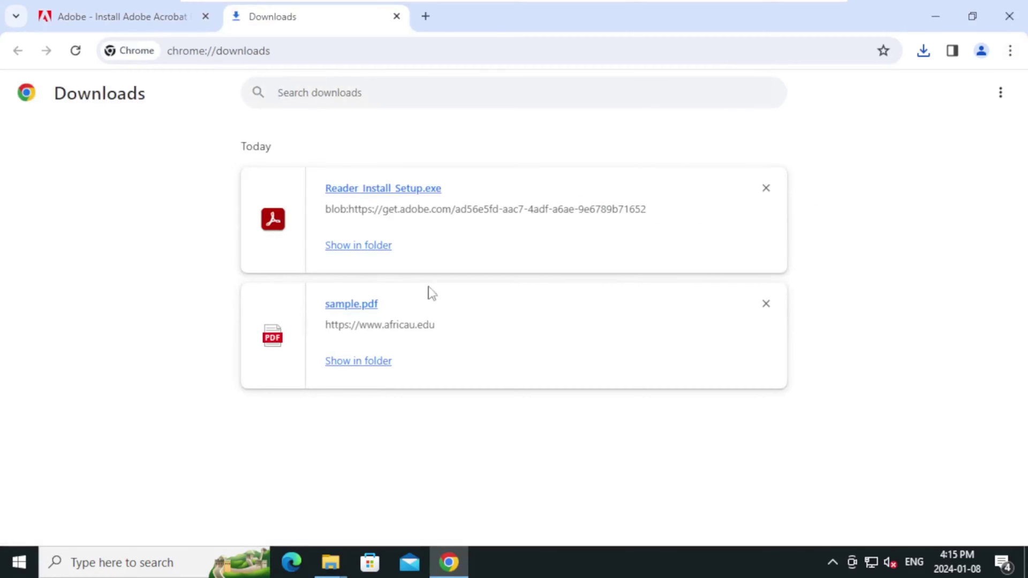
left_click(374, 251)
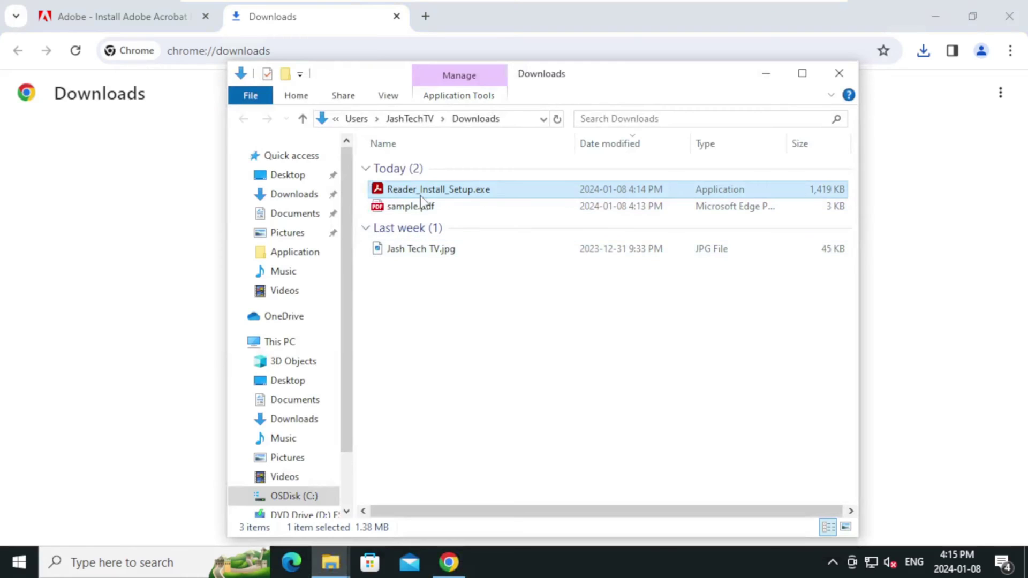
Run Reader_Install_Setup.exe and let the Acrobat Reader installation reach 100%.
double_click(472, 197)
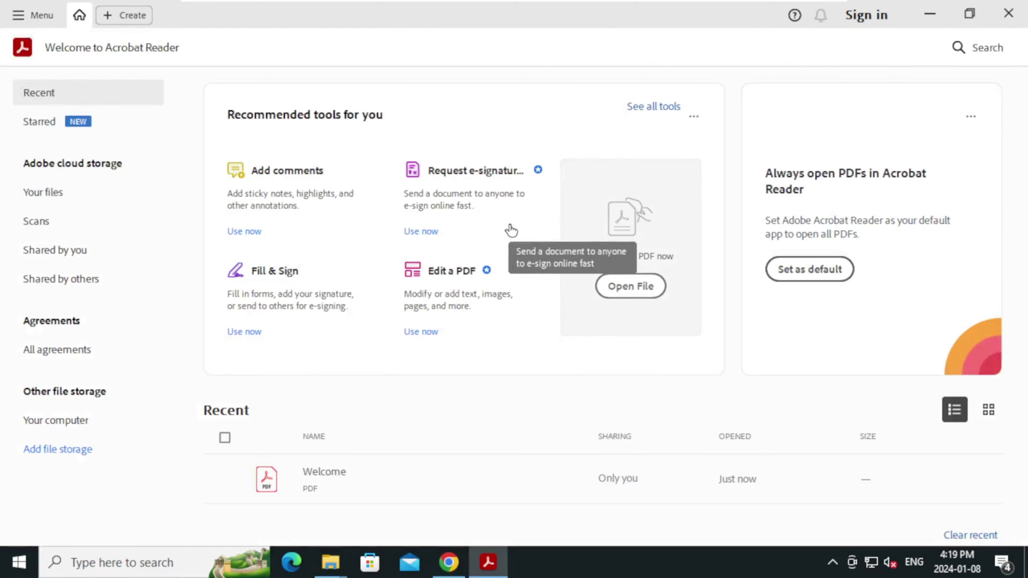
Answer 'Not now' to the default PDF prompt, then close Acrobat Reader and Chrome.
left_click(1009, 15)
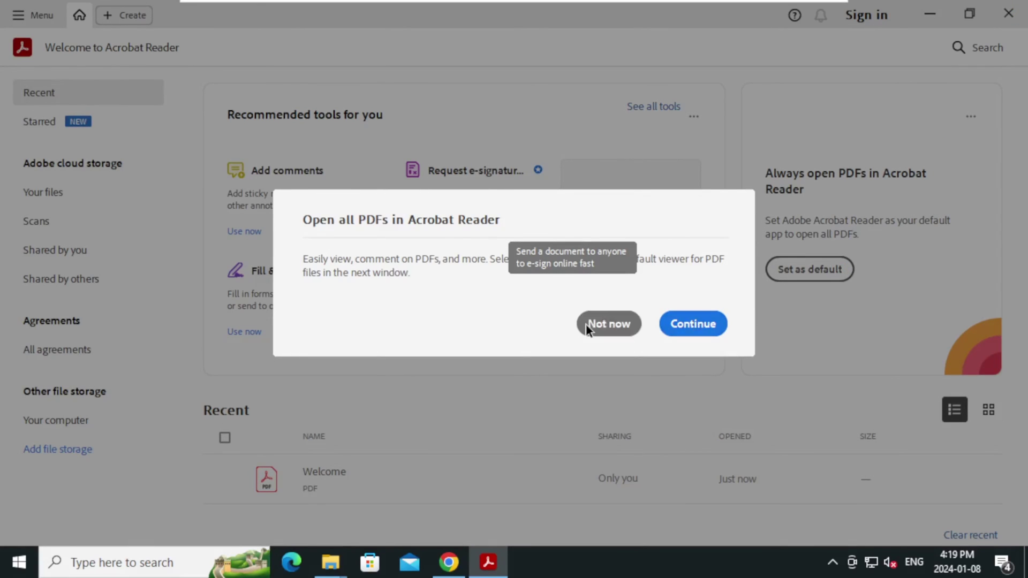
left_click(587, 324)
left_click(1008, 15)
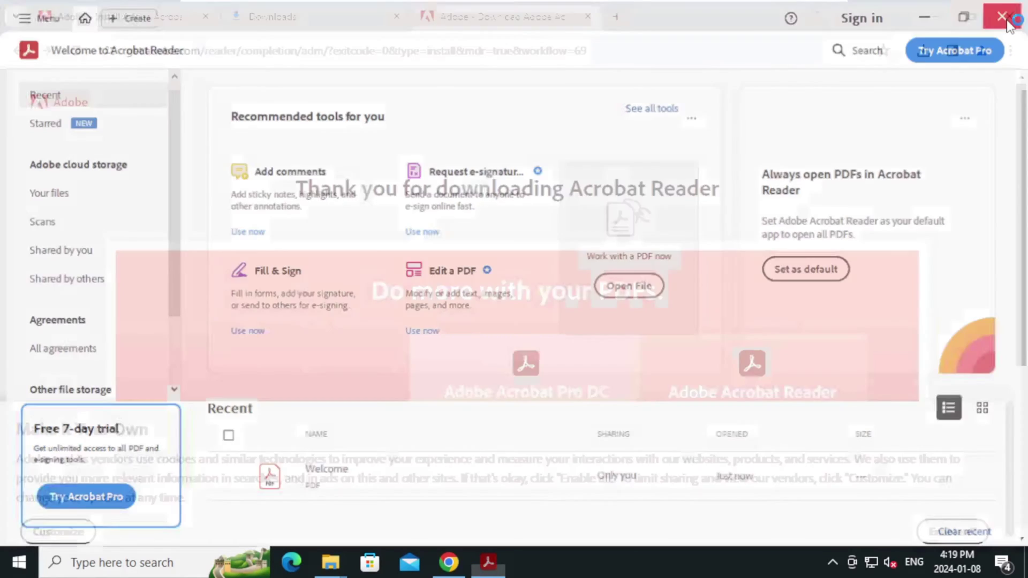
left_click(1008, 21)
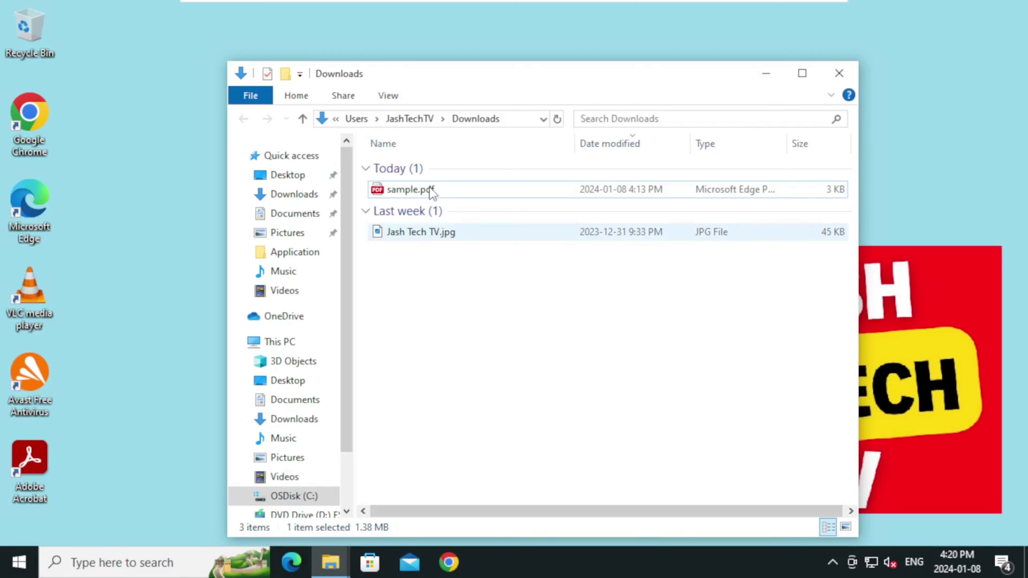
Open sample.pdf with Adobe Acrobat, ticking 'Always use this app' for .pdf files.
key("shift+F10")
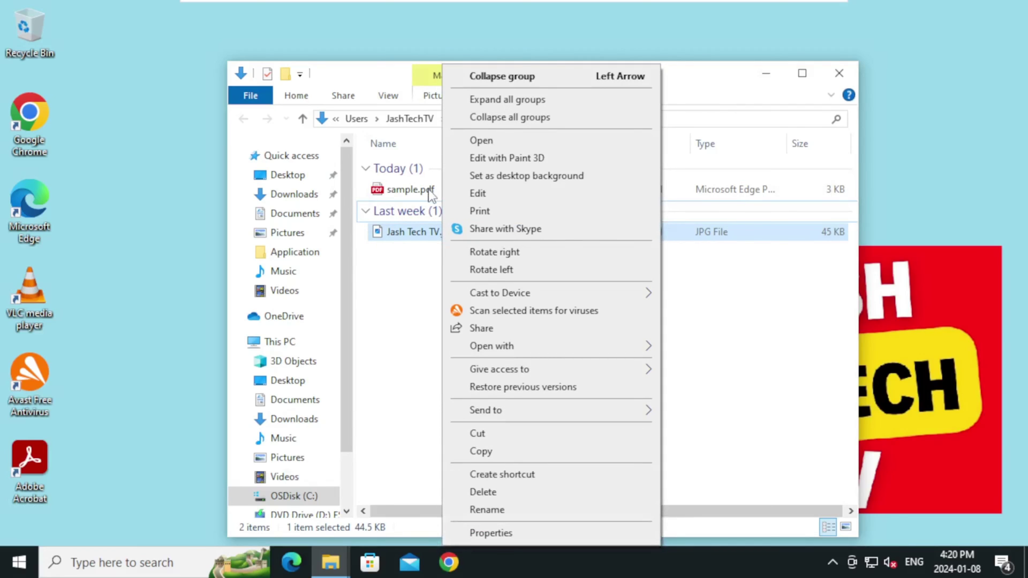
left_click(430, 188)
right_click(430, 189)
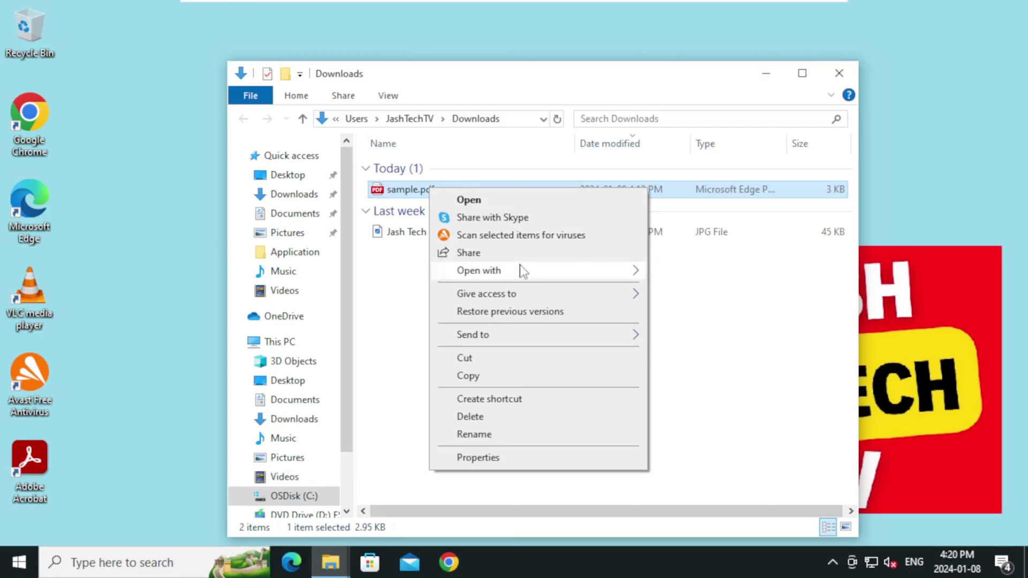
mouse_move(479, 271)
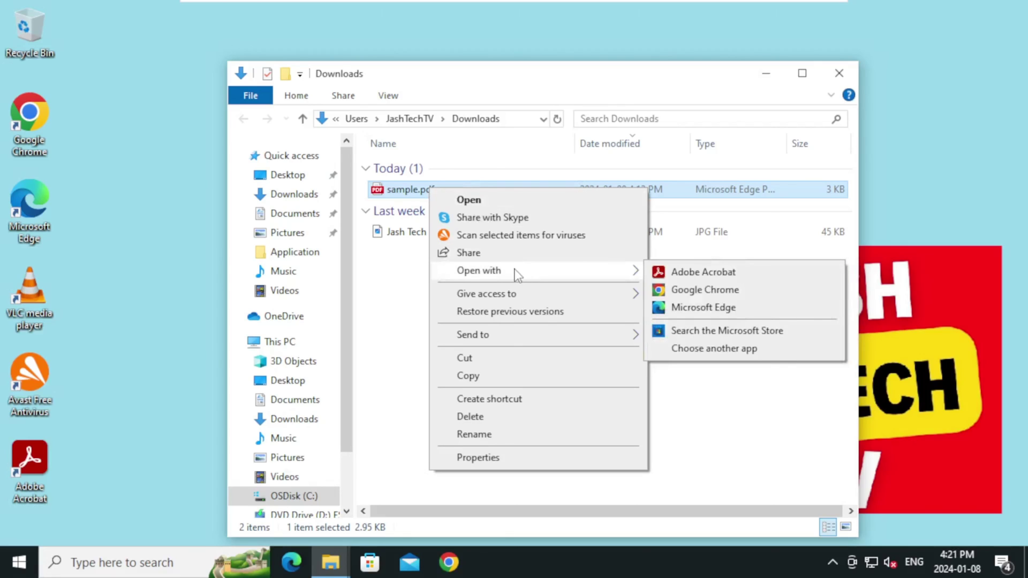
left_click(761, 354)
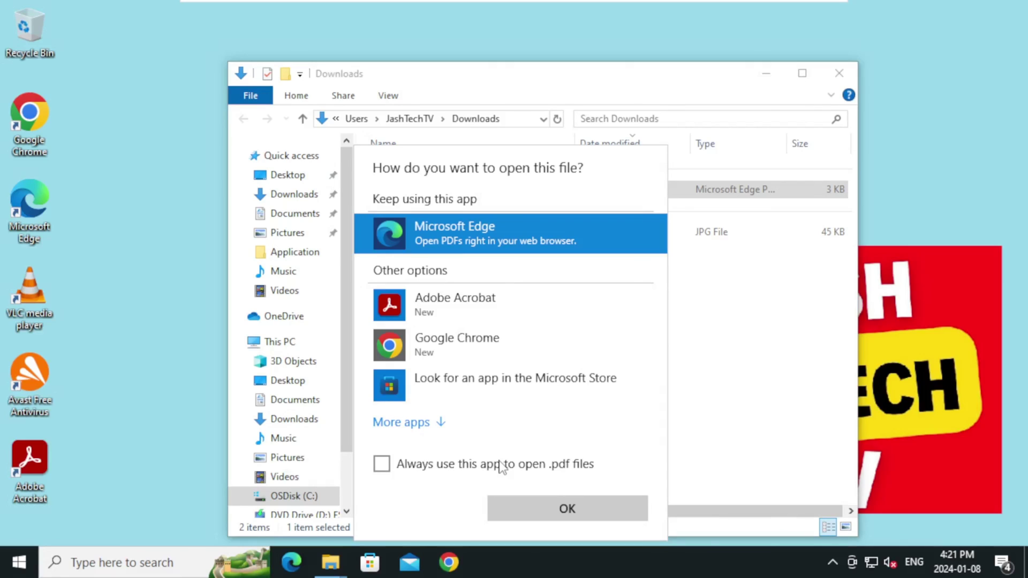
left_click(500, 465)
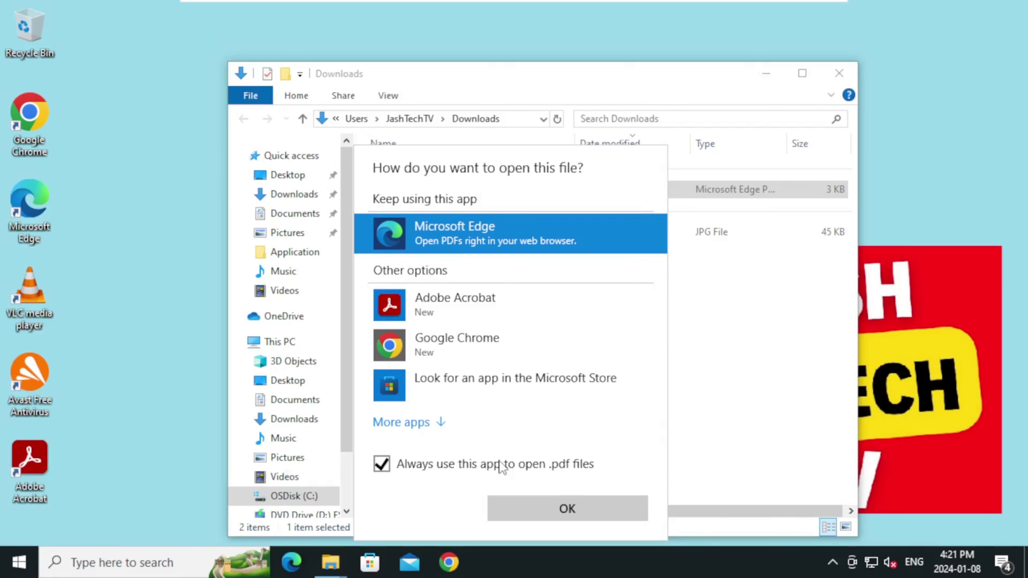
left_click(457, 301)
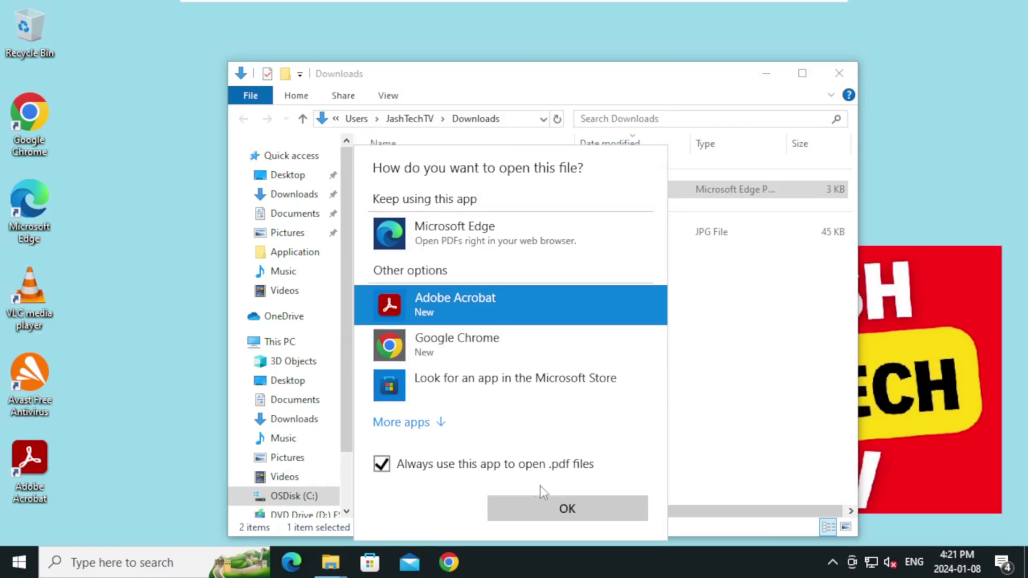
left_click(545, 515)
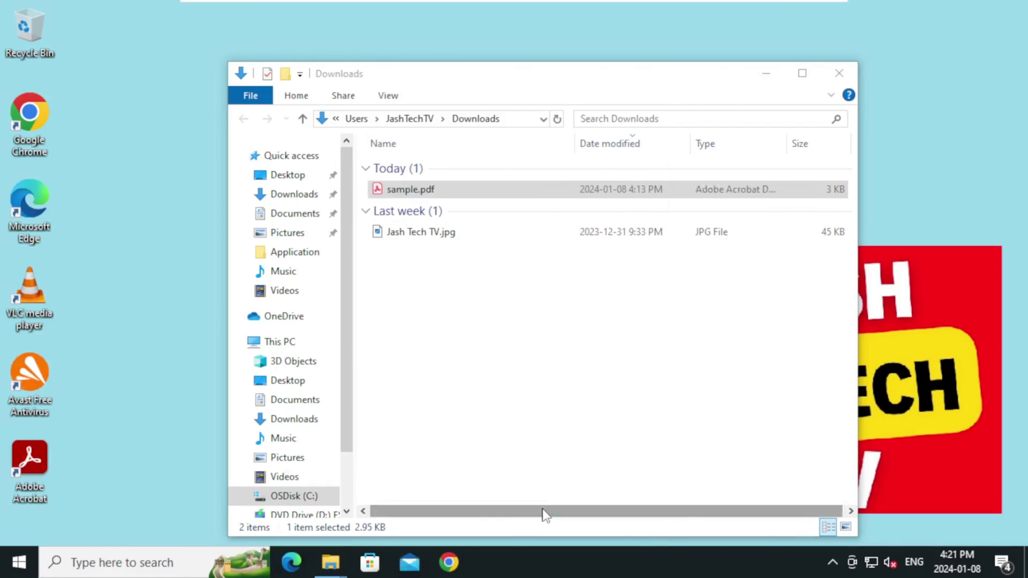